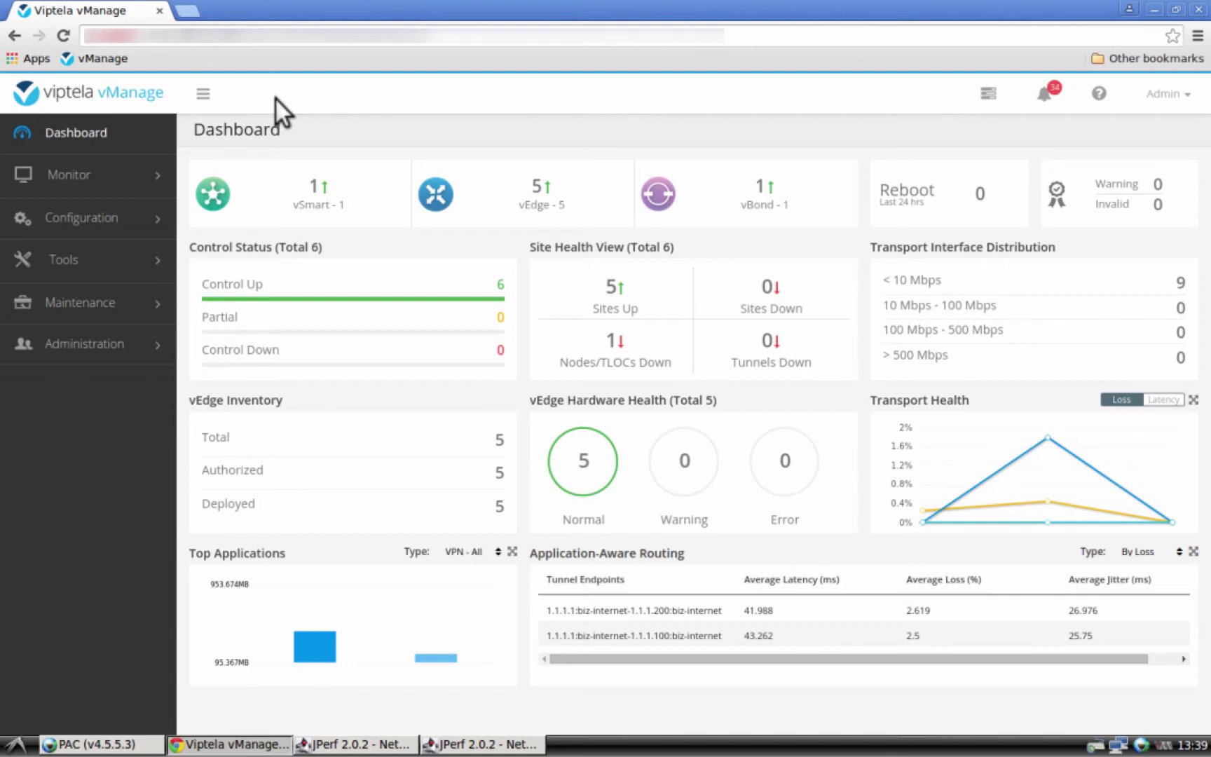
List site-a's three up Mpls data connections under Monitor > Network, then bring the port 5001 JPerf server forward
{"action": "left_click", "coordinate": [81, 180]}
{"action": "left_click", "coordinate": [70, 249]}
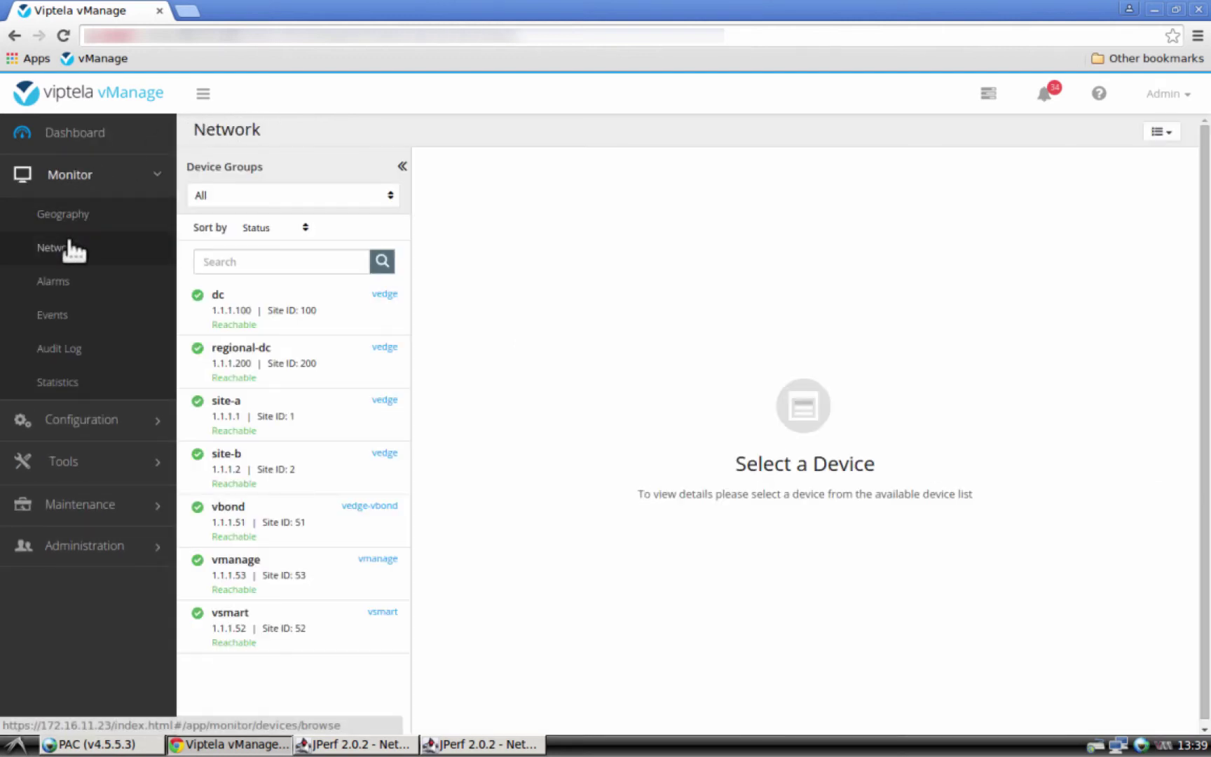
{"action": "left_click", "coordinate": [233, 411]}
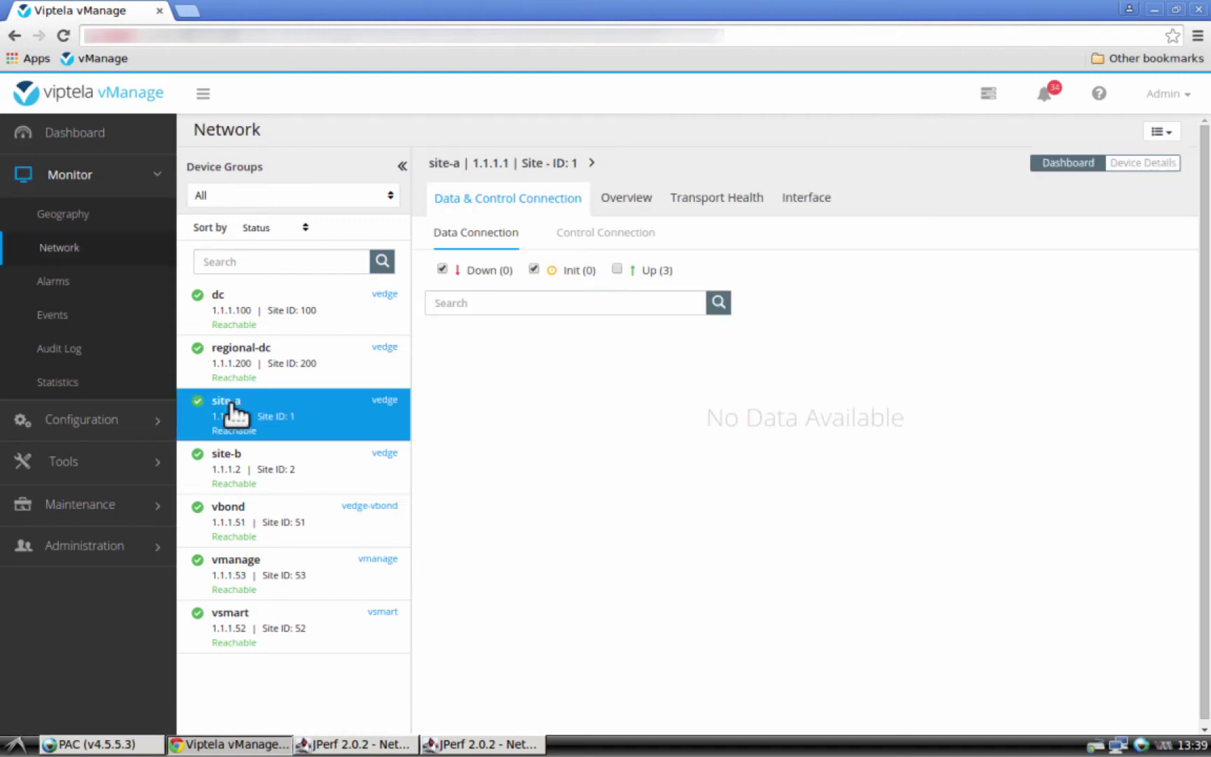
{"action": "left_click", "coordinate": [618, 267]}
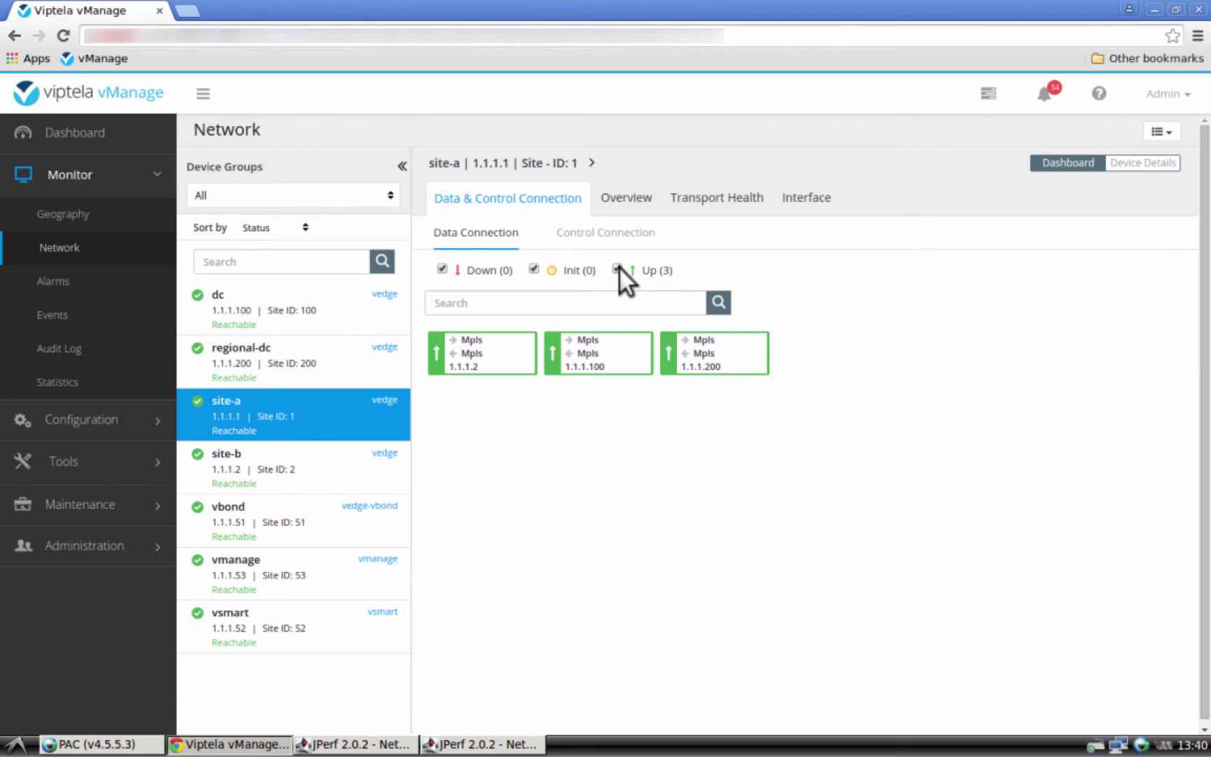
{"action": "left_click", "coordinate": [361, 746]}
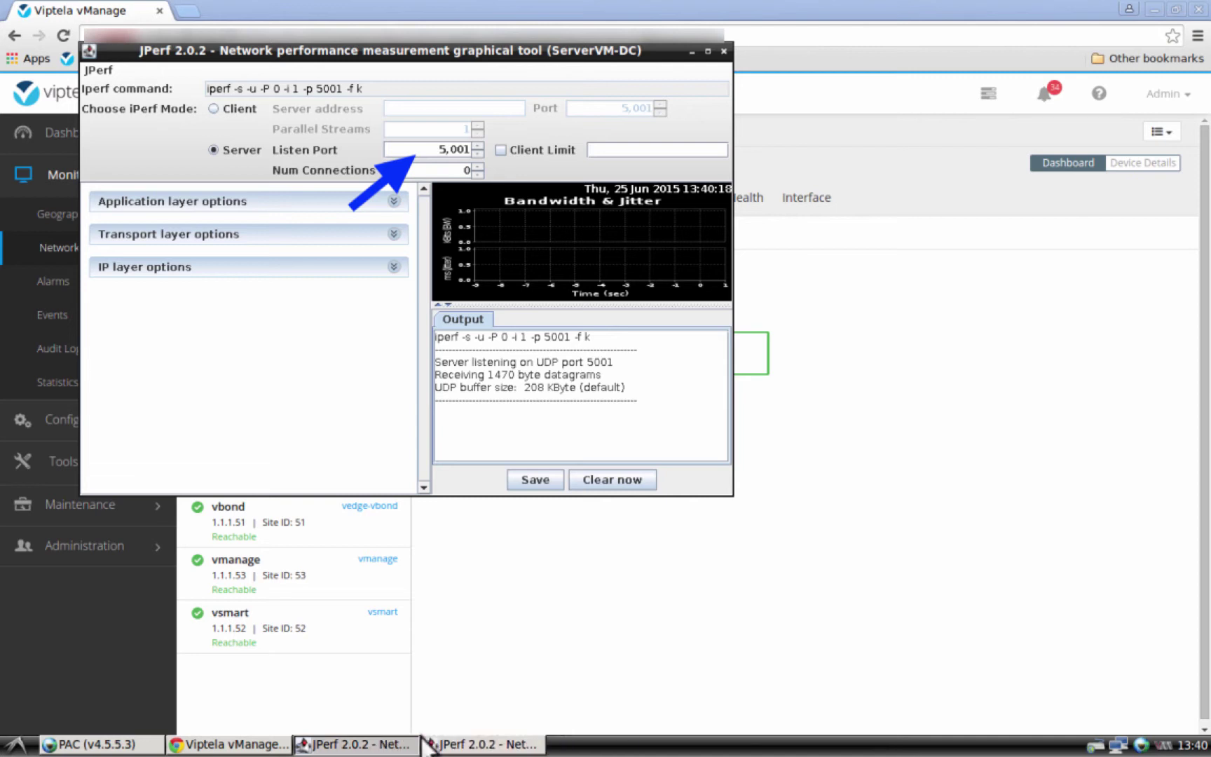
Bring the second JPerf server, listening on UDP port 5002, to the front
{"action": "left_click", "coordinate": [461, 745]}
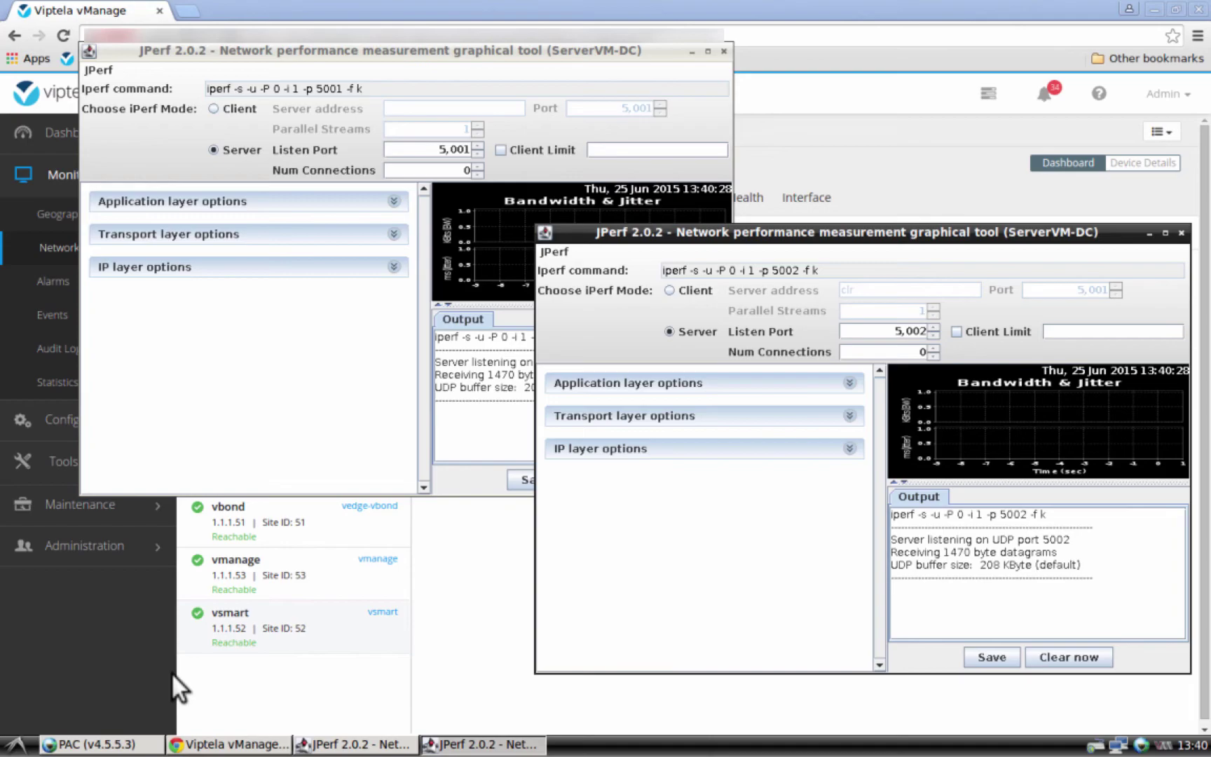
In the PAC client terminal, start the high-priority flow with ./demo.sh iperf-hi
{"action": "left_click", "coordinate": [116, 743]}
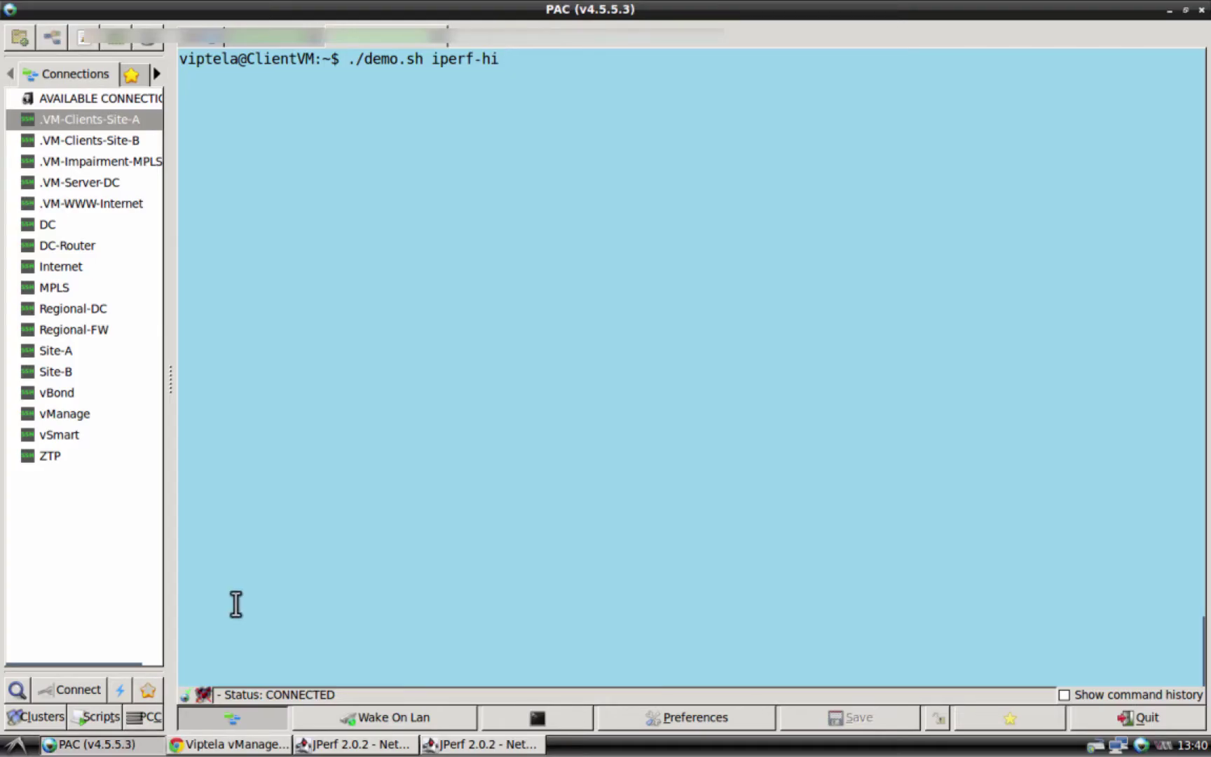
{"action": "key", "text": "Return"}
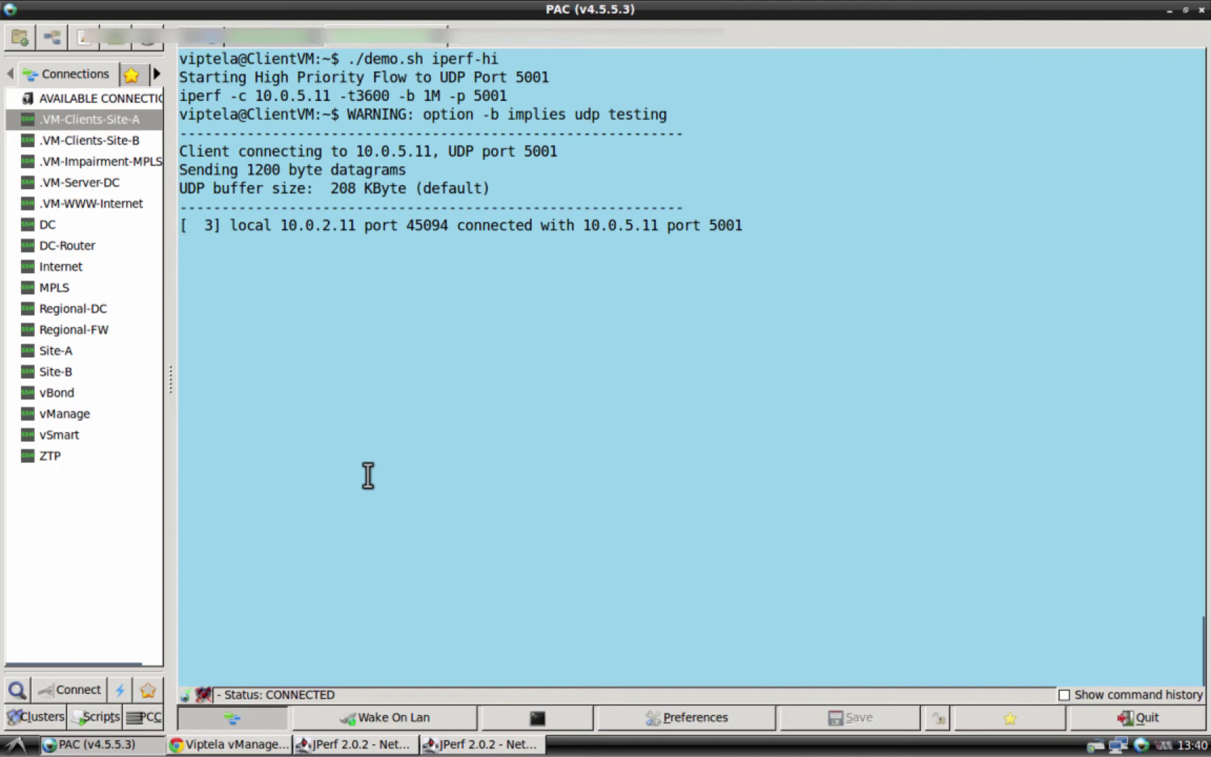
{"action": "key", "text": "Return"}
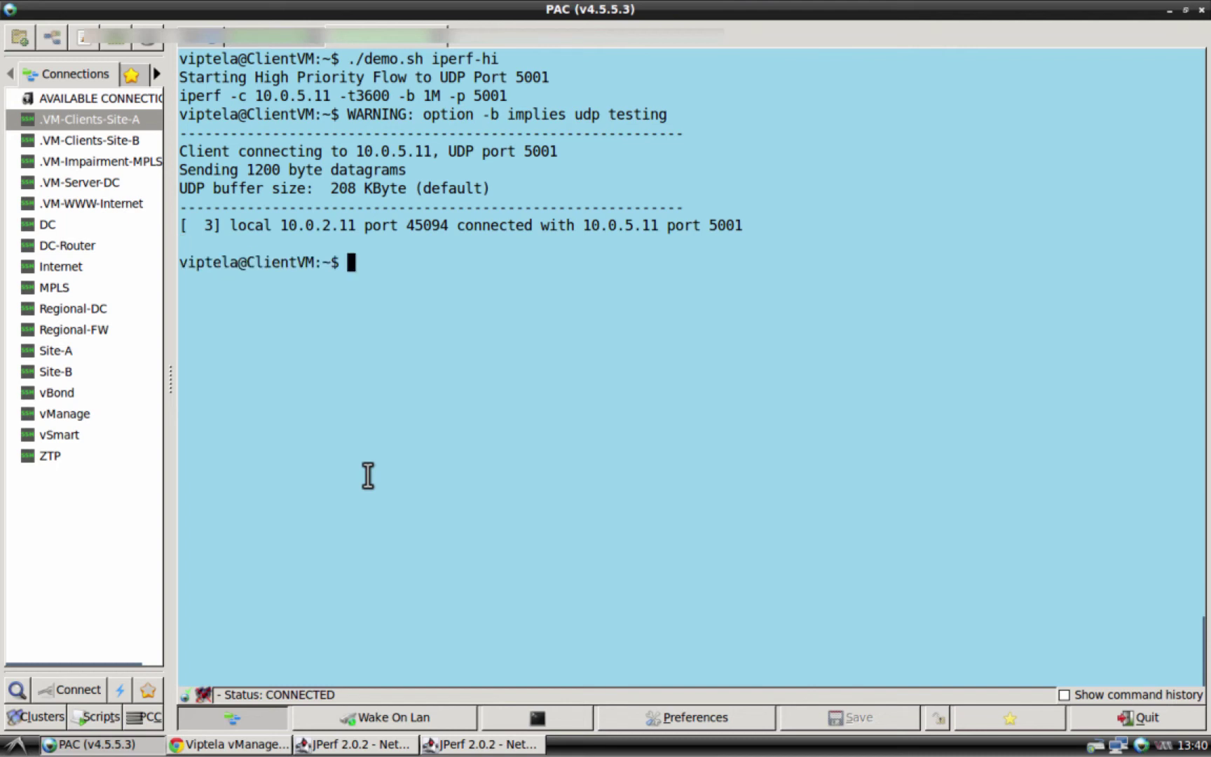
Start the low-priority flow with ./demo.sh iperf-lo and view the port 5001 server at ~1008 Kbits
{"action": "key", "text": "Up"}
{"action": "key", "text": "BackSpace"}
{"action": "key", "text": "BackSpace"}
{"action": "type", "text": "lo"}
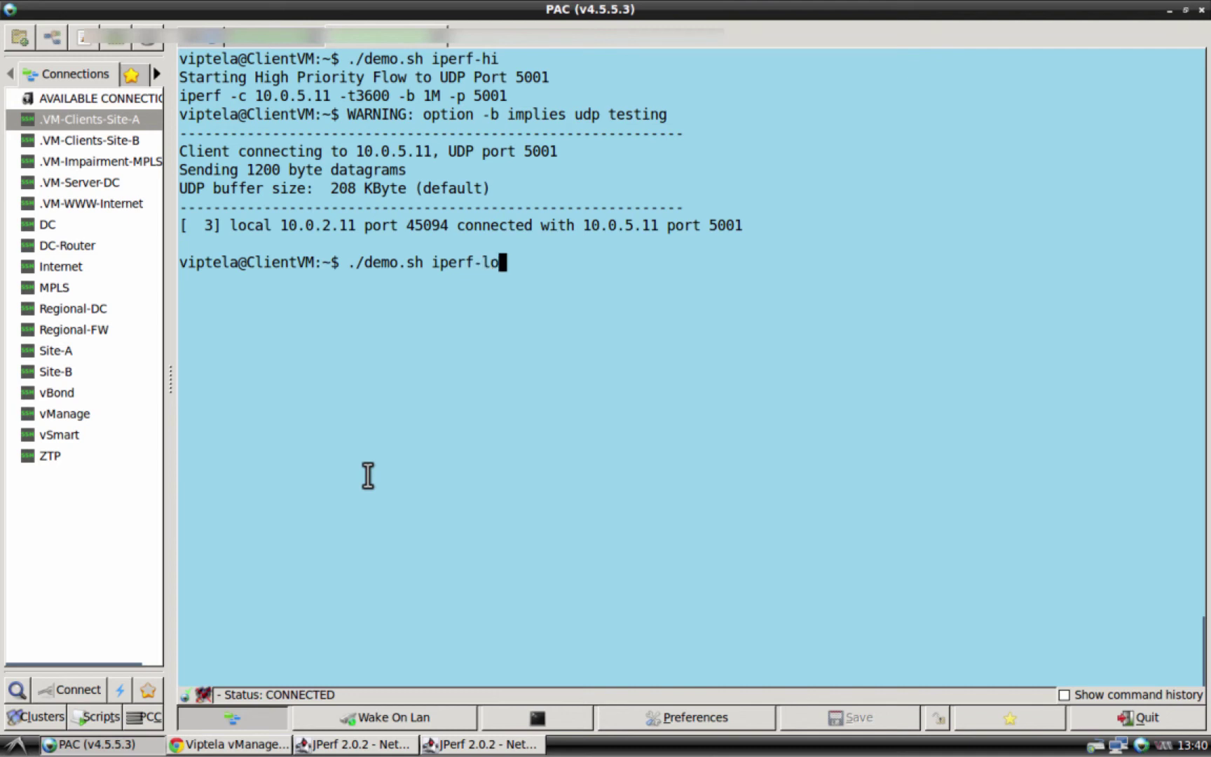
{"action": "key", "text": "Return"}
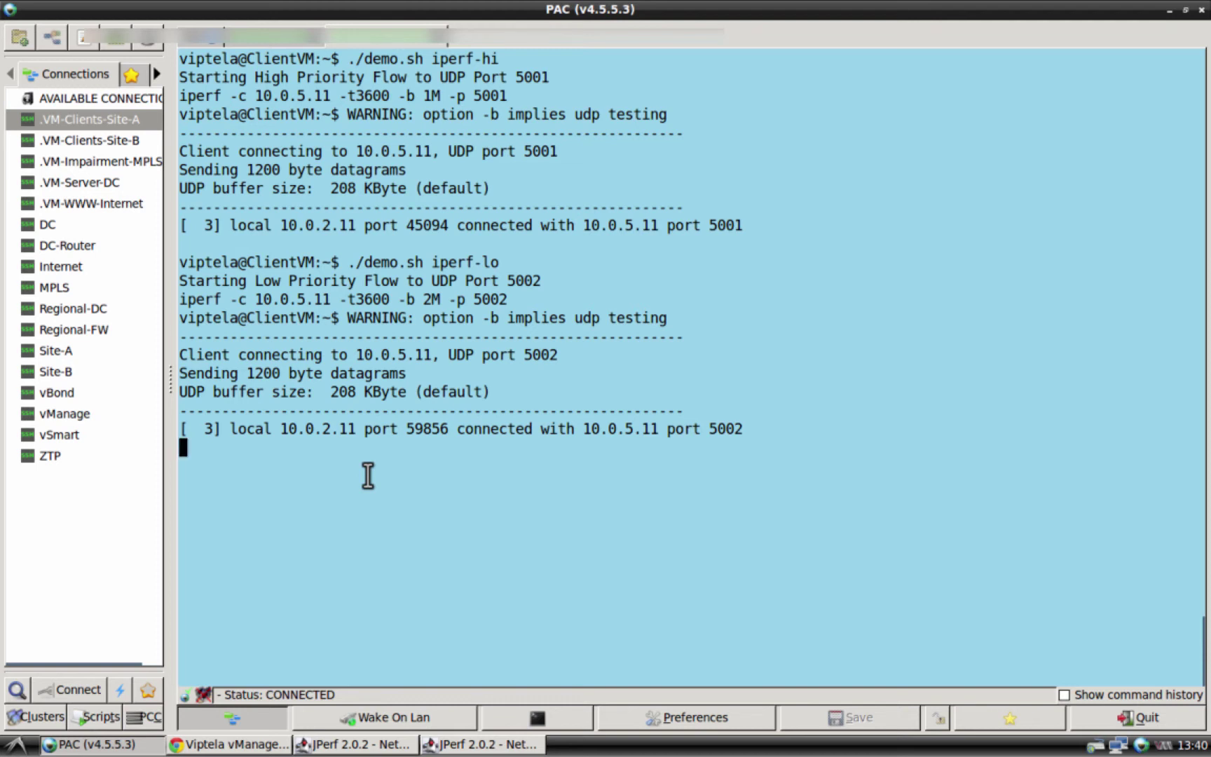
{"action": "left_click", "coordinate": [354, 741]}
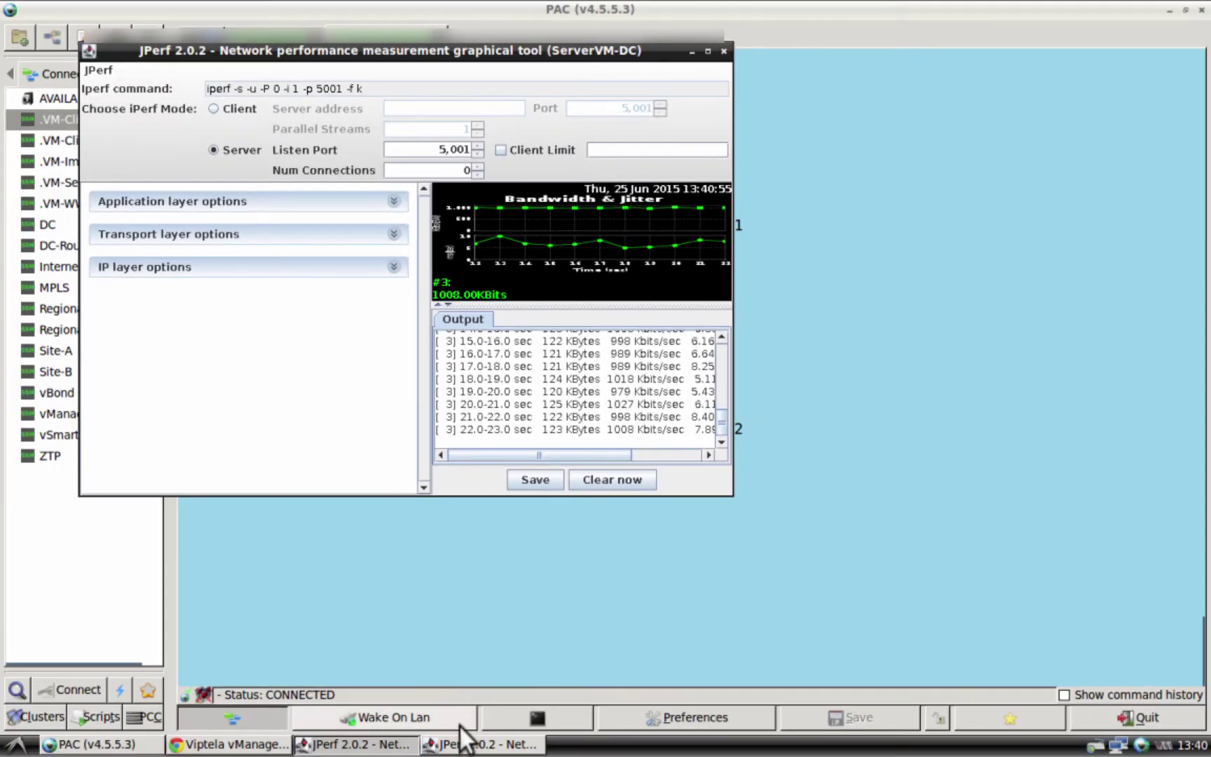
Show the port 5002 JPerf server receiving about 931 Kbits/s beside the port 5001 server
{"action": "left_click", "coordinate": [462, 742]}
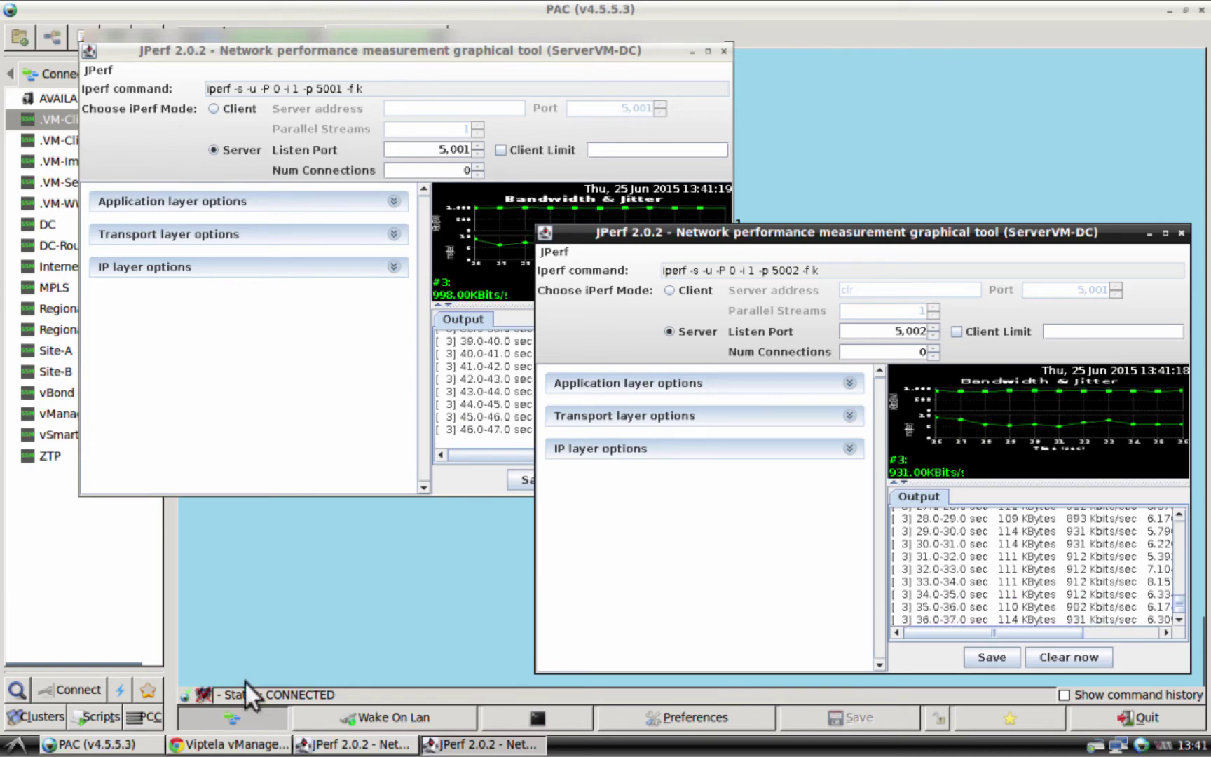
In vManage Configuration > Templates, preview the Bandwidth Augmentation - Add Internet (SiteA) template
{"action": "left_click", "coordinate": [231, 744]}
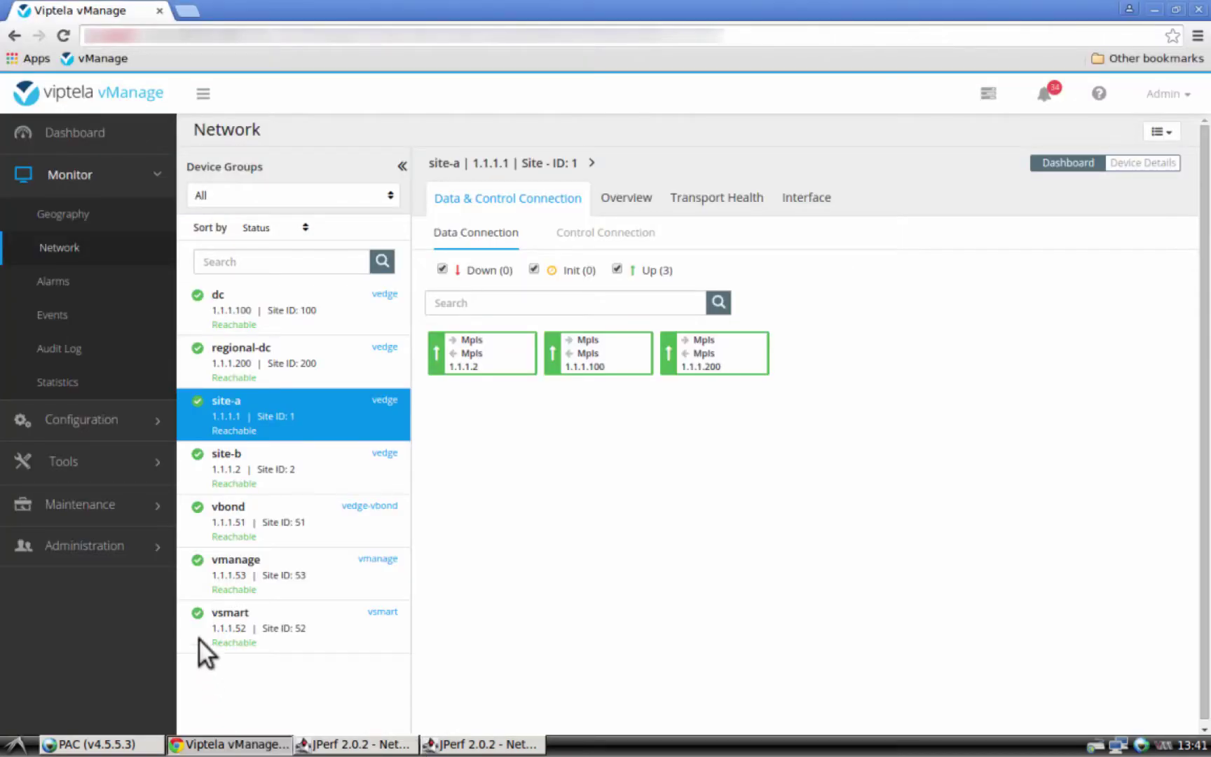
{"action": "left_click", "coordinate": [99, 421]}
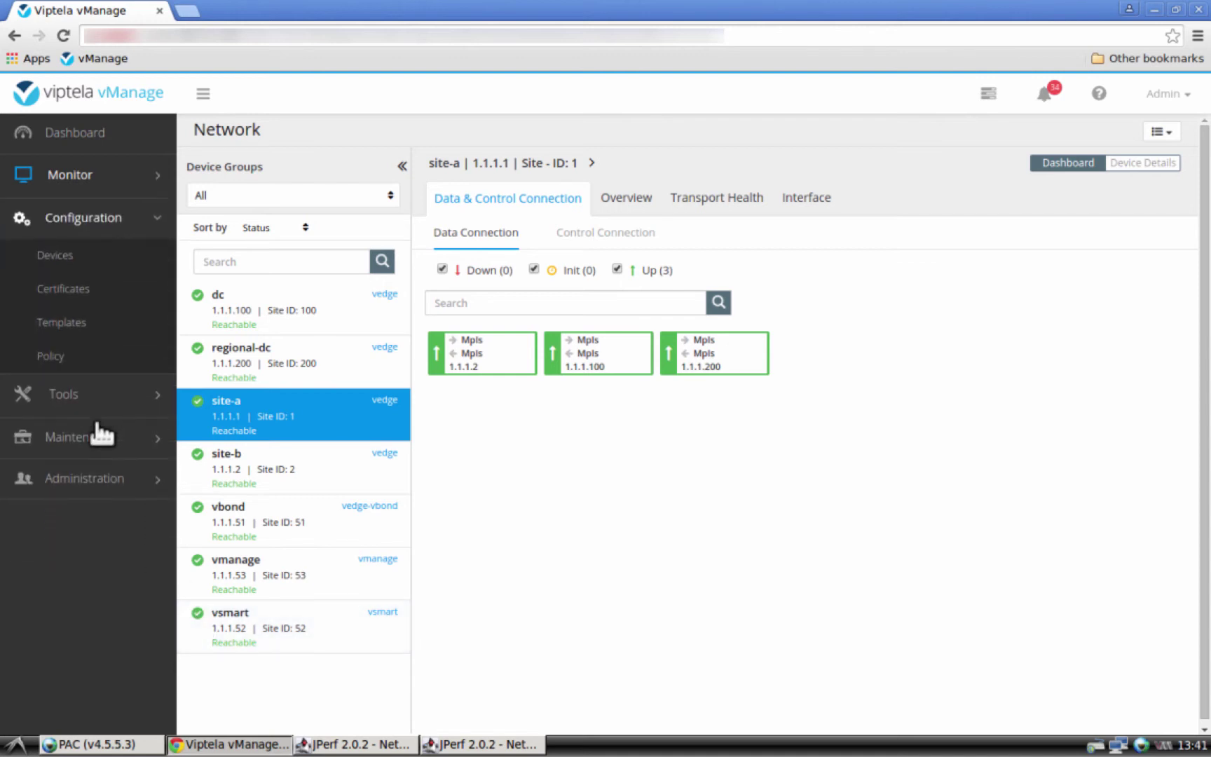
{"action": "left_click", "coordinate": [83, 329]}
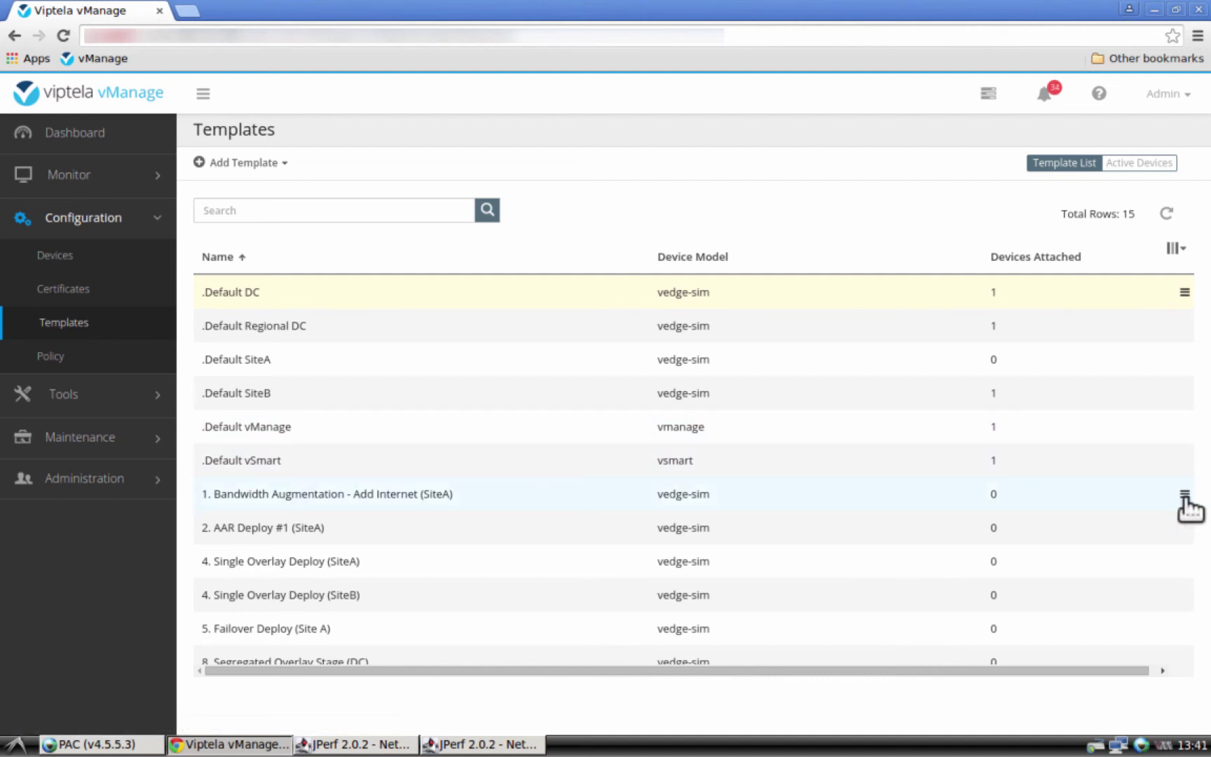
{"action": "left_click", "coordinate": [1184, 495]}
{"action": "left_click", "coordinate": [1101, 555]}
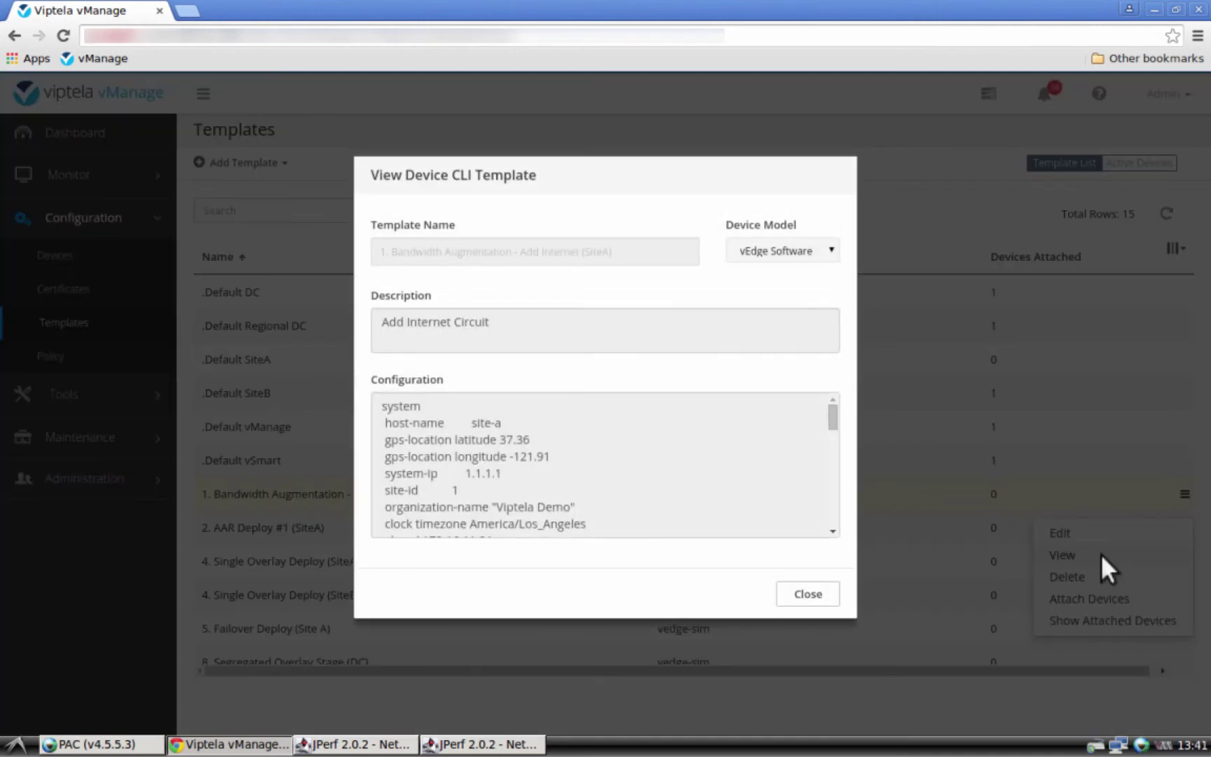
{"action": "left_click", "coordinate": [832, 597]}
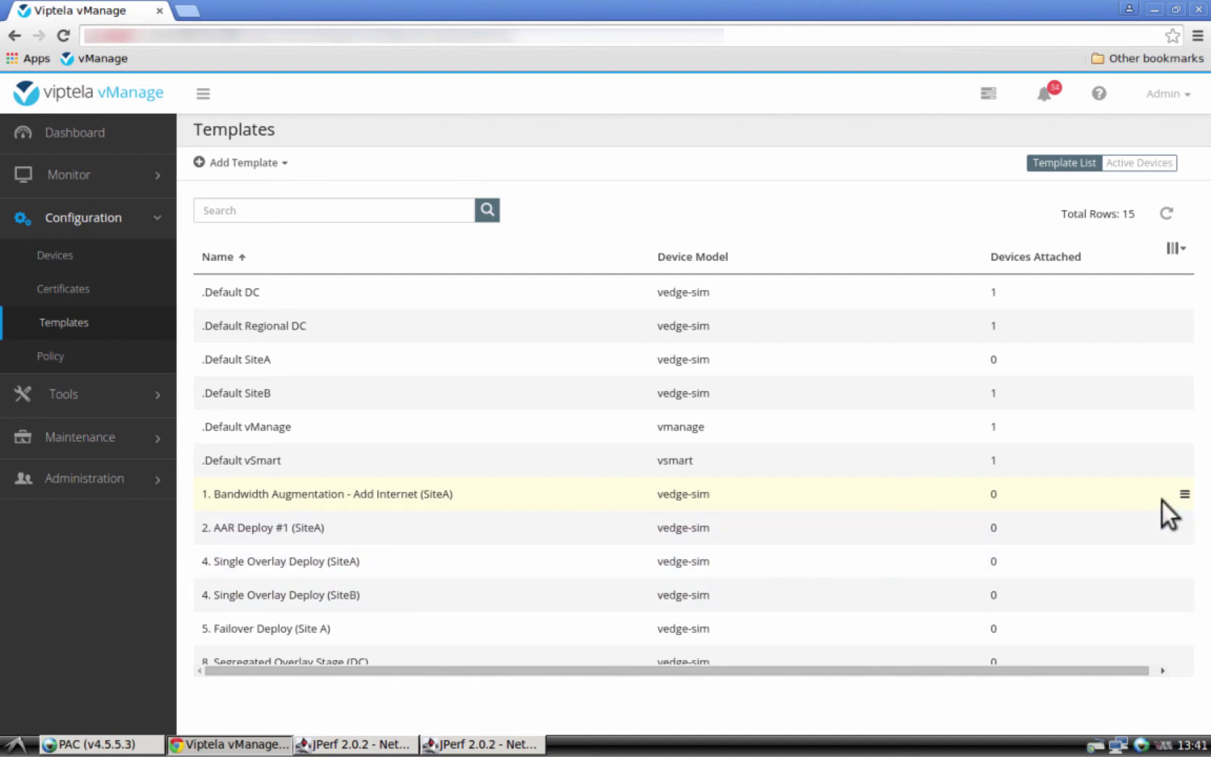
{"action": "left_click", "coordinate": [1184, 495]}
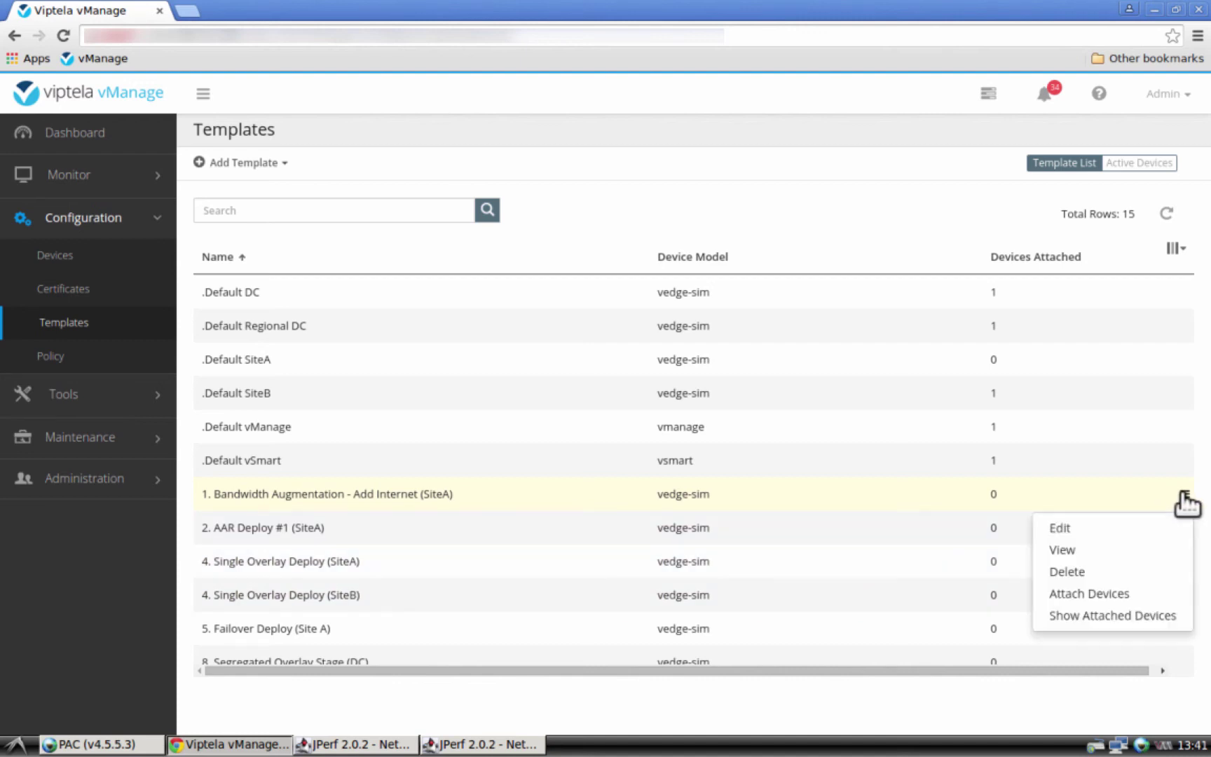
Attach site-a (1.1.1.1) to the SiteA template and push its configuration
{"action": "left_click", "coordinate": [1117, 591]}
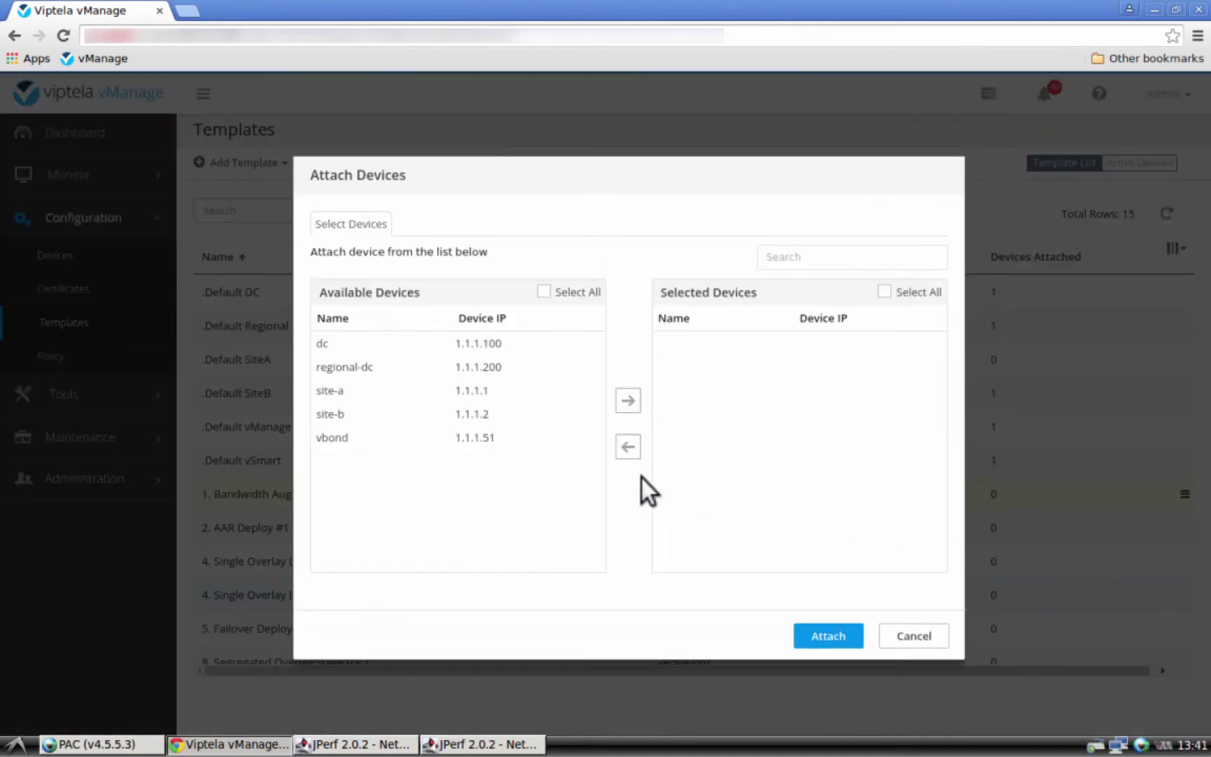
{"action": "left_click", "coordinate": [489, 390]}
{"action": "left_click", "coordinate": [627, 401]}
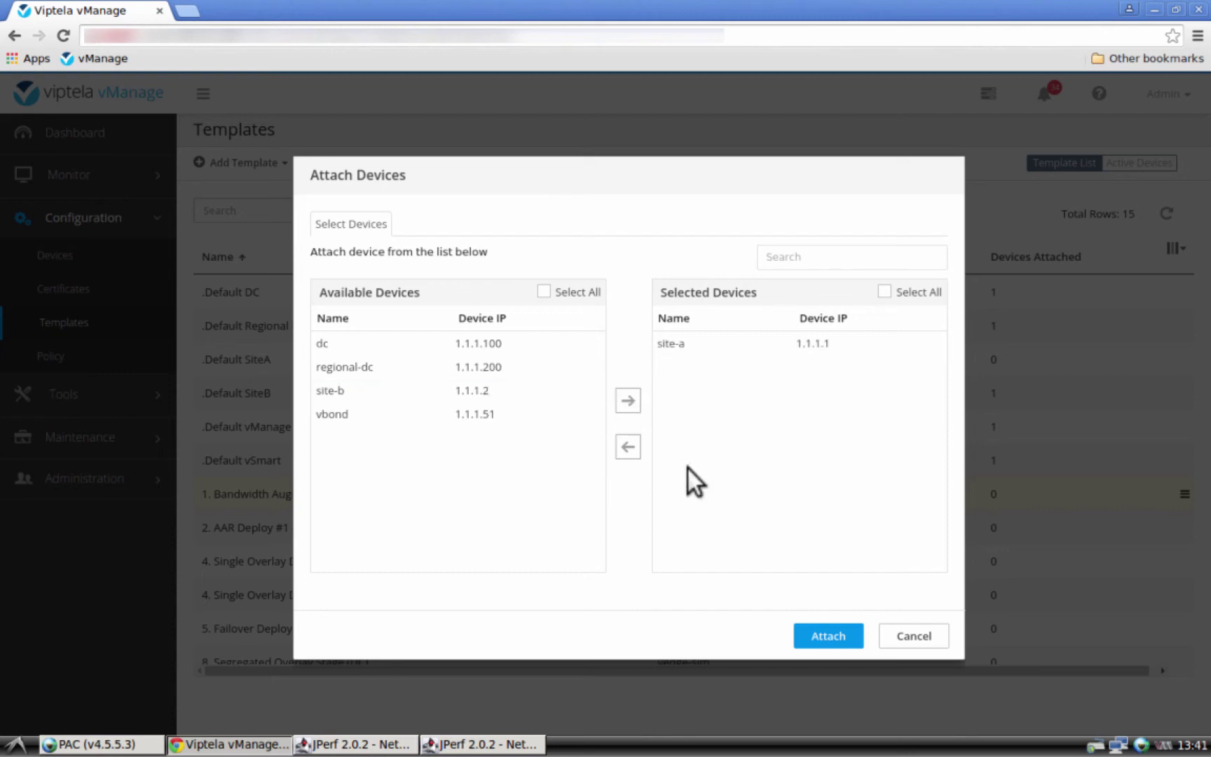
{"action": "left_click", "coordinate": [820, 636]}
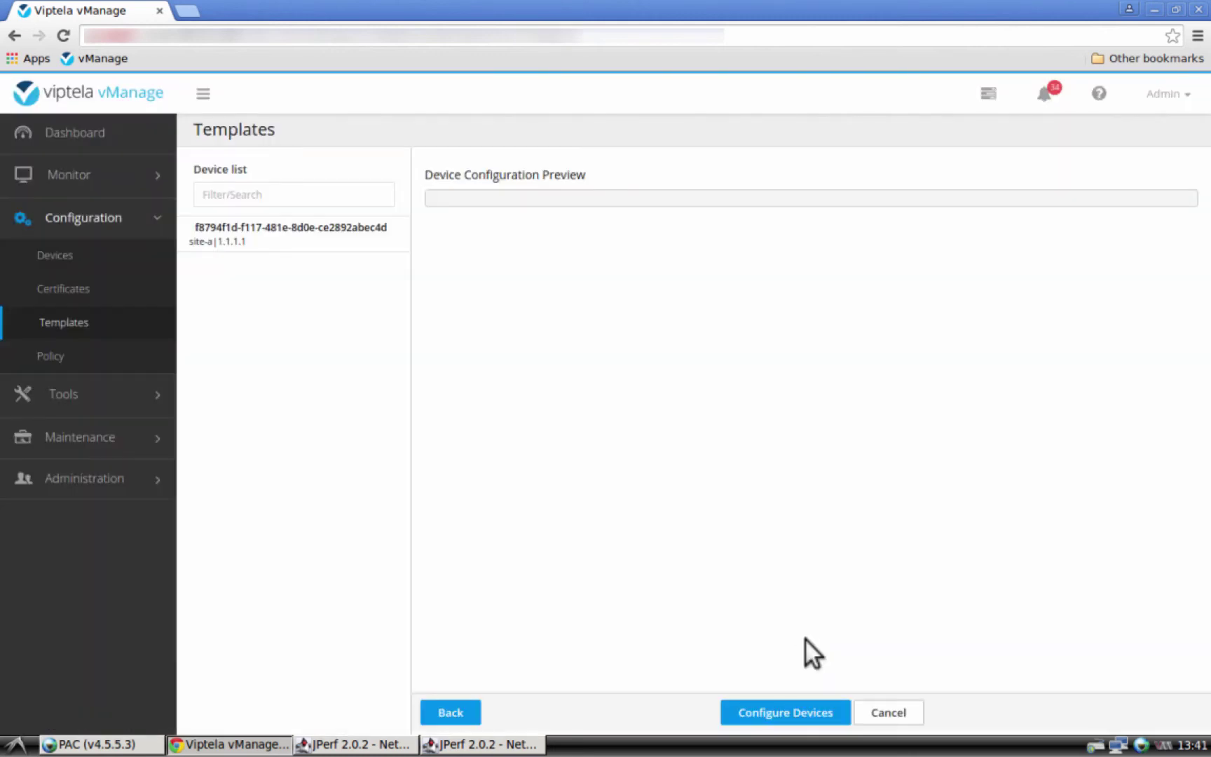
{"action": "left_click", "coordinate": [793, 711]}
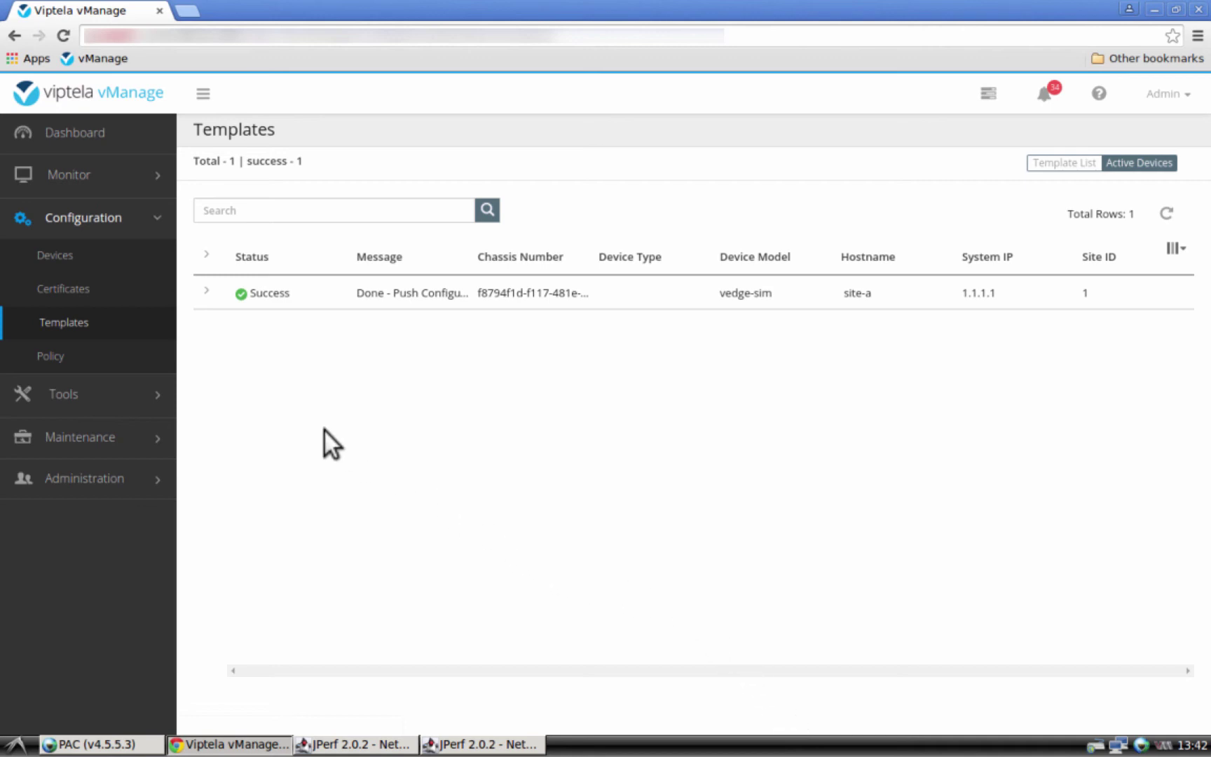
List site-a's six up data connections, including the new Biz-Internet tunnels, under Monitor > Network
{"action": "left_click", "coordinate": [82, 185]}
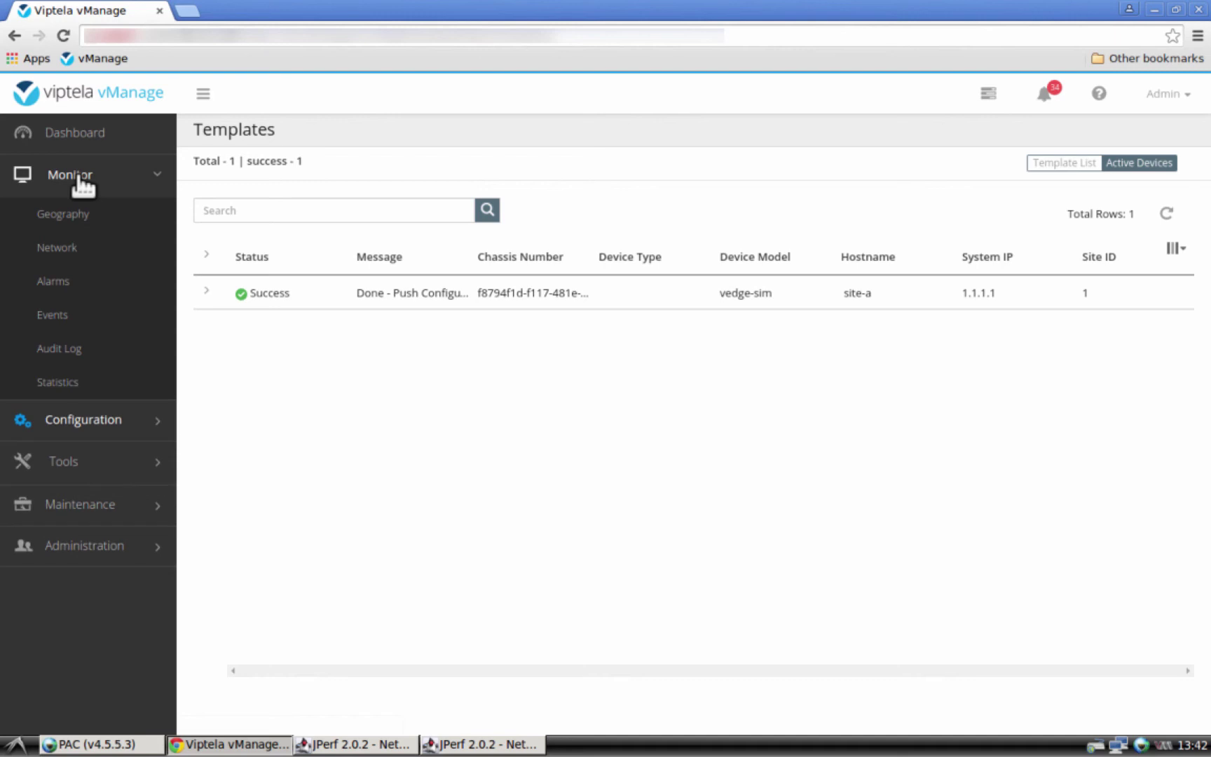
{"action": "left_click", "coordinate": [67, 252]}
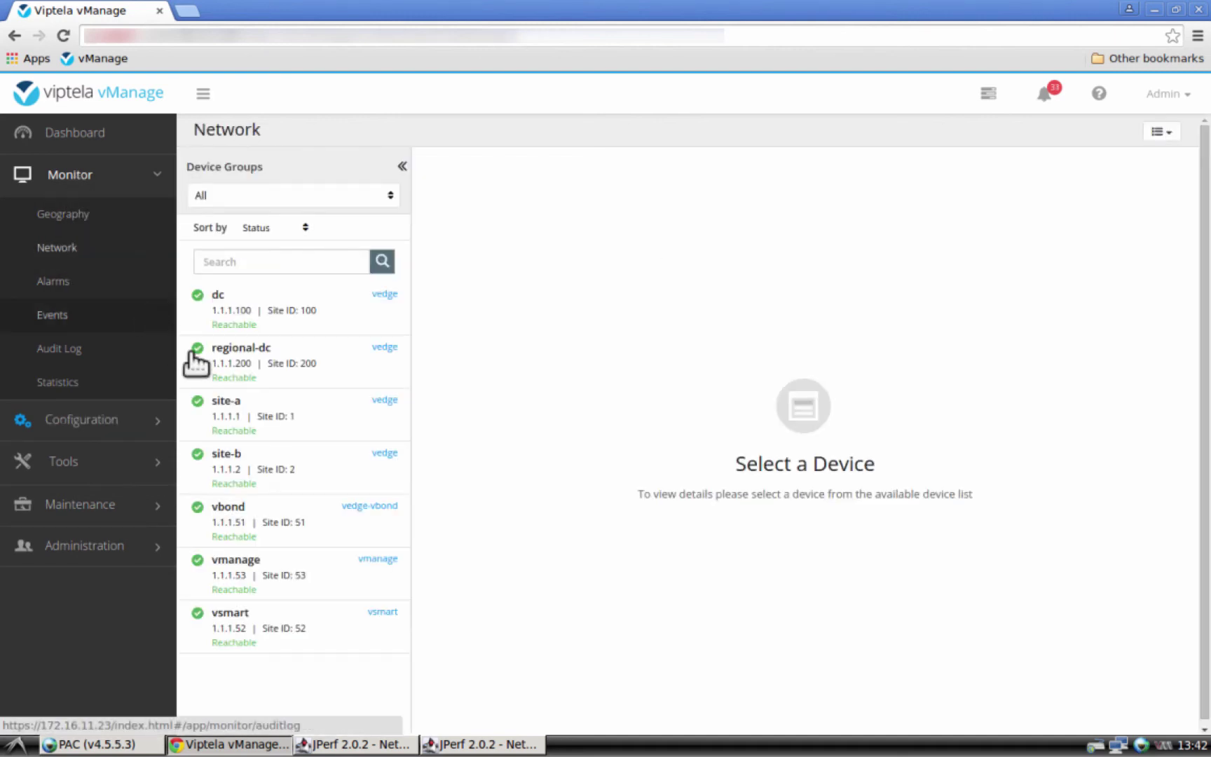
{"action": "left_click", "coordinate": [239, 422]}
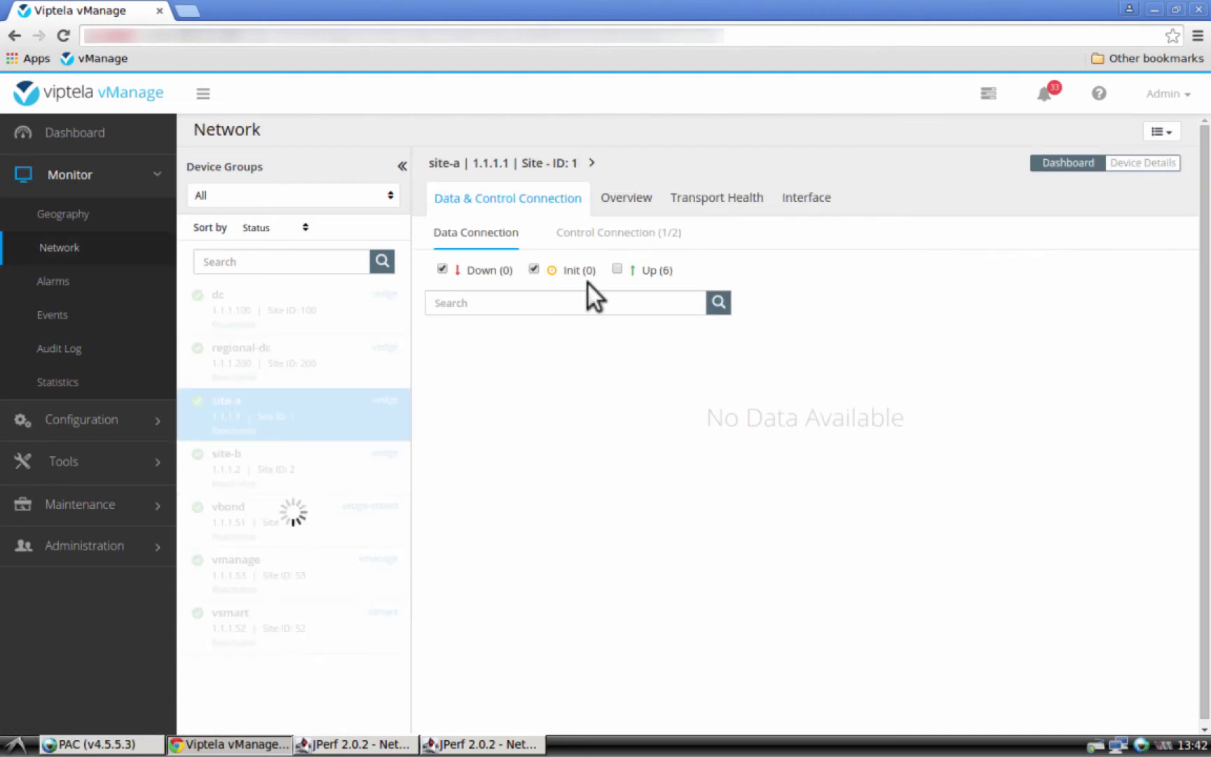
{"action": "left_click", "coordinate": [617, 269]}
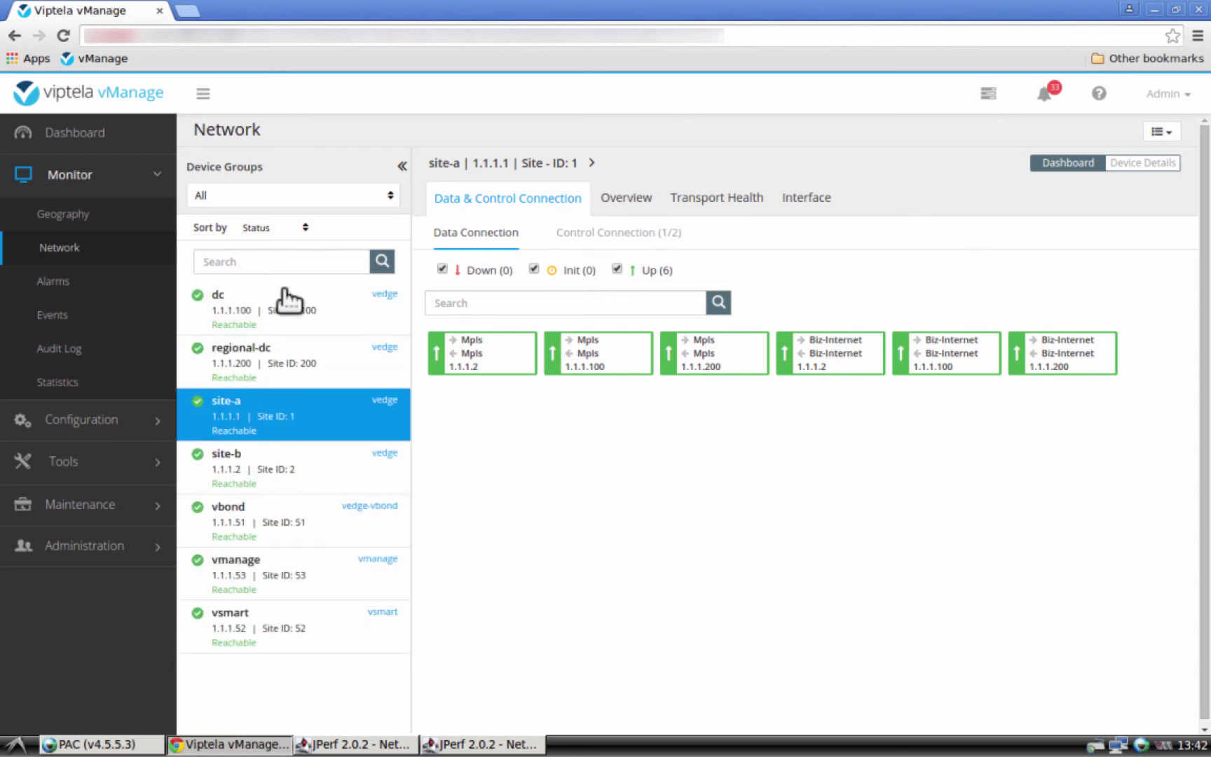
View the 1. Bandwidth Augmentation Deploy policy under Configuration > Policy
{"action": "left_click", "coordinate": [86, 426]}
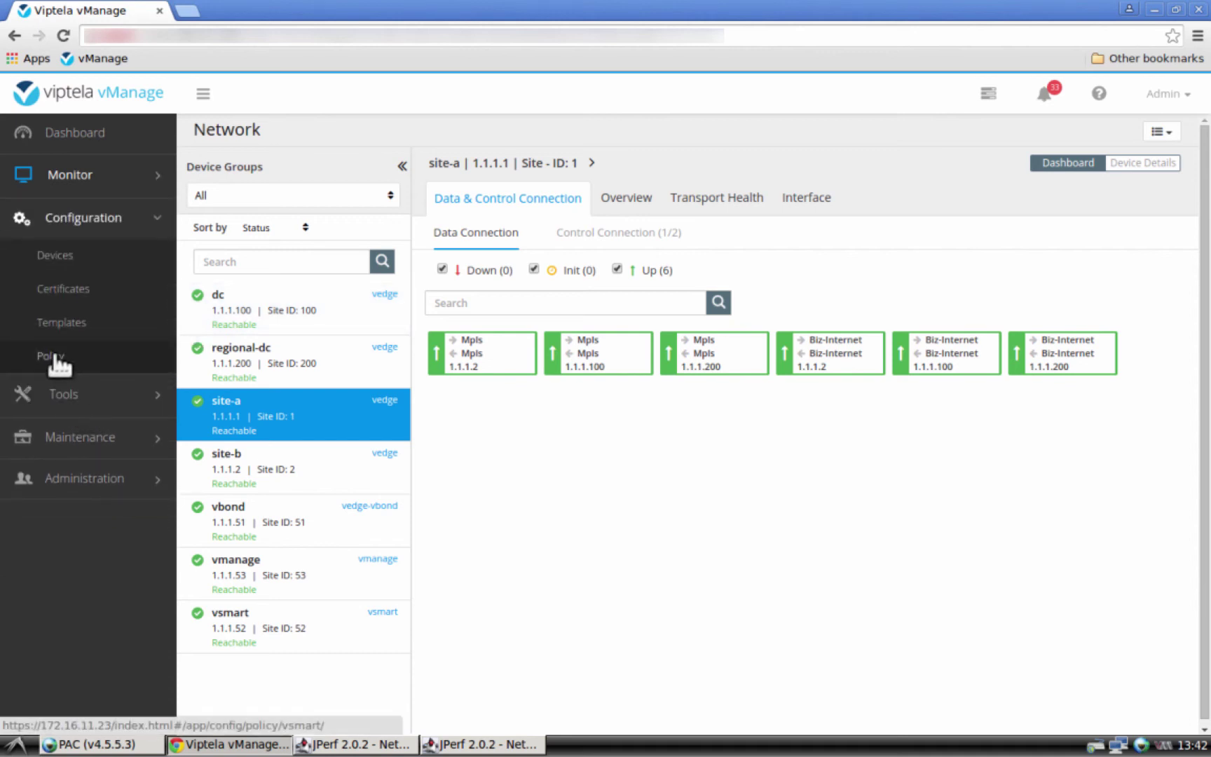
{"action": "left_click", "coordinate": [60, 359]}
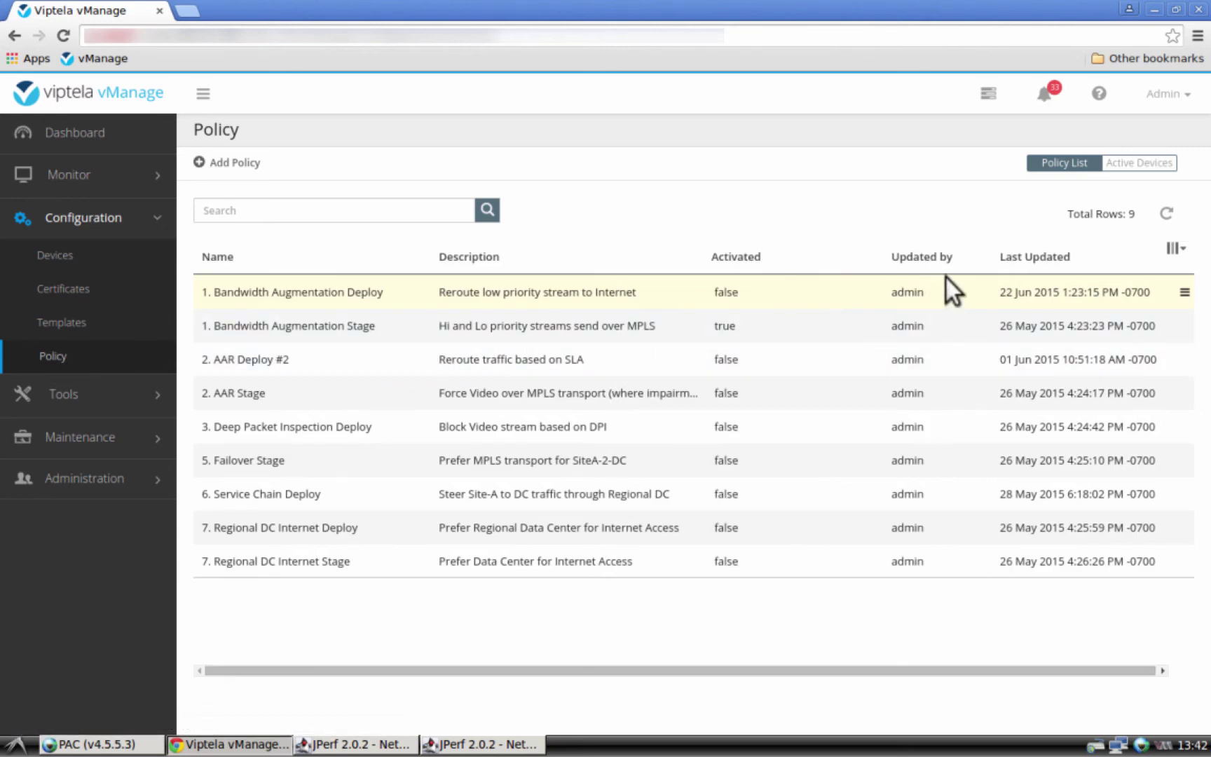
{"action": "left_click", "coordinate": [1185, 291]}
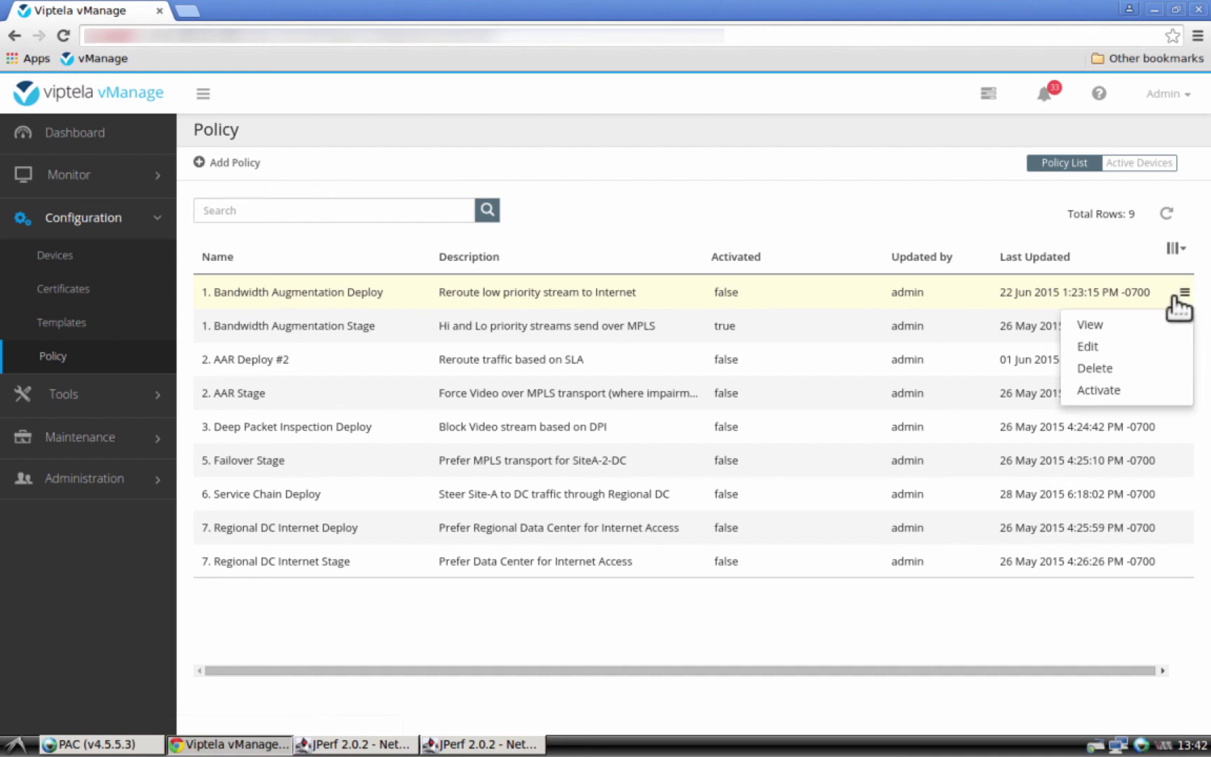
{"action": "left_click", "coordinate": [1121, 324]}
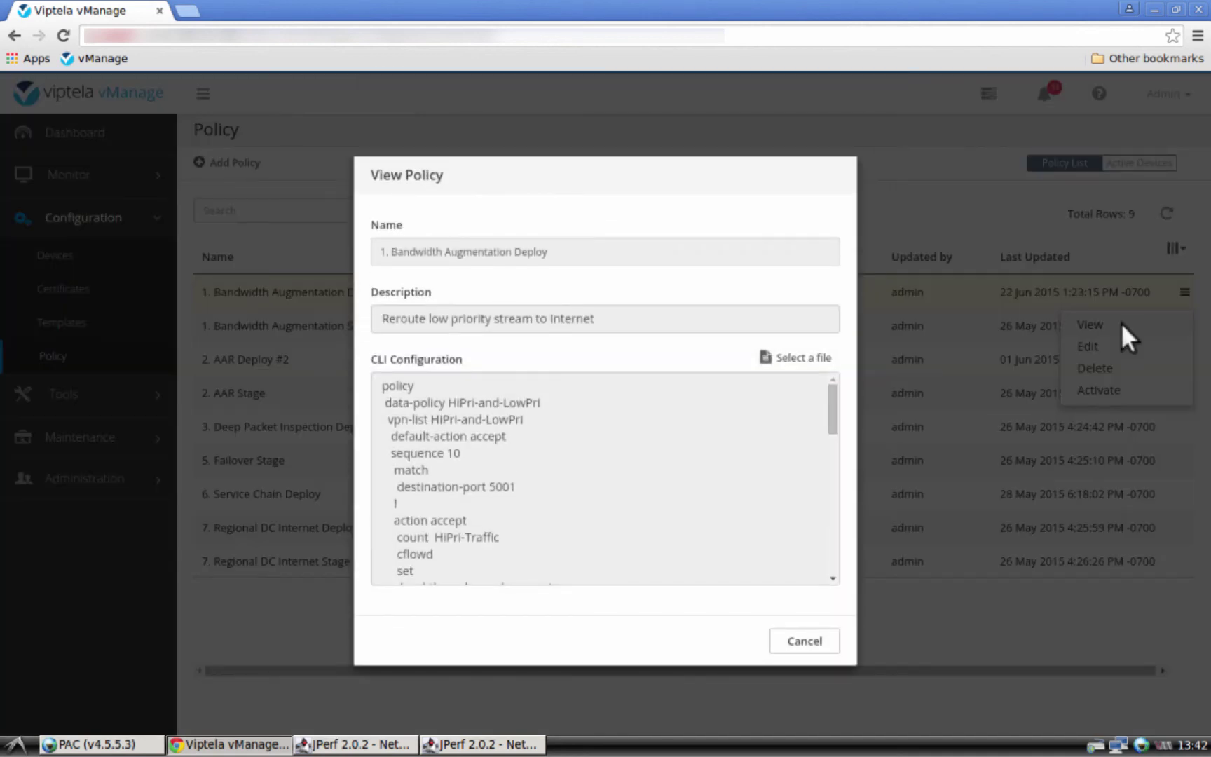
{"action": "left_click", "coordinate": [806, 642]}
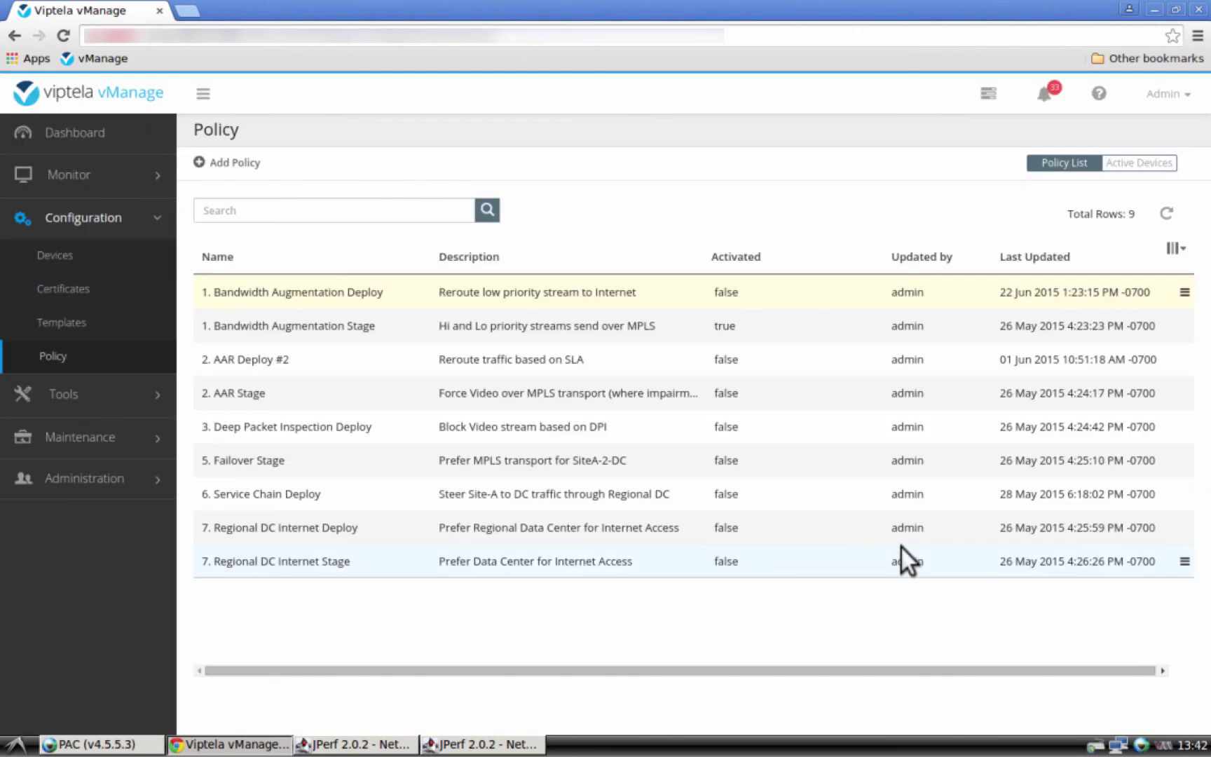
Activate the Bandwidth Augmentation Deploy policy on the vSmart (1.1.1.52)
{"action": "left_click", "coordinate": [1184, 292]}
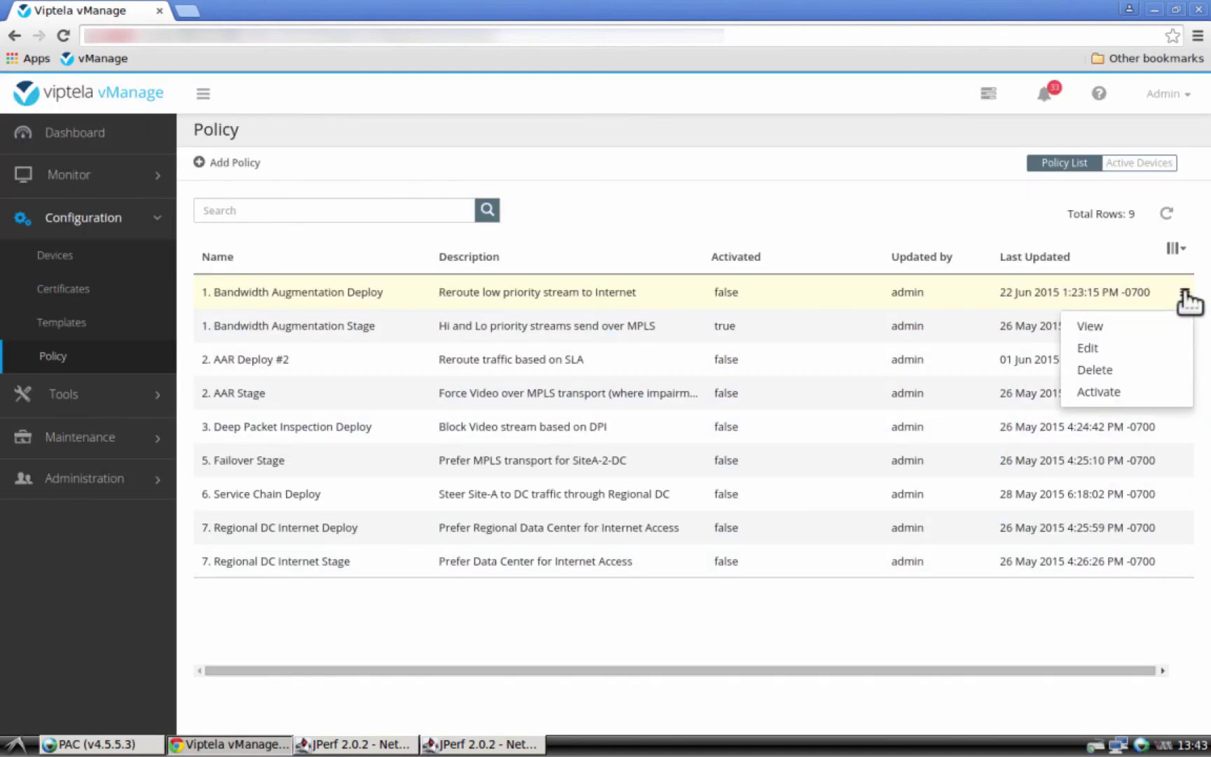
{"action": "left_click", "coordinate": [1120, 392]}
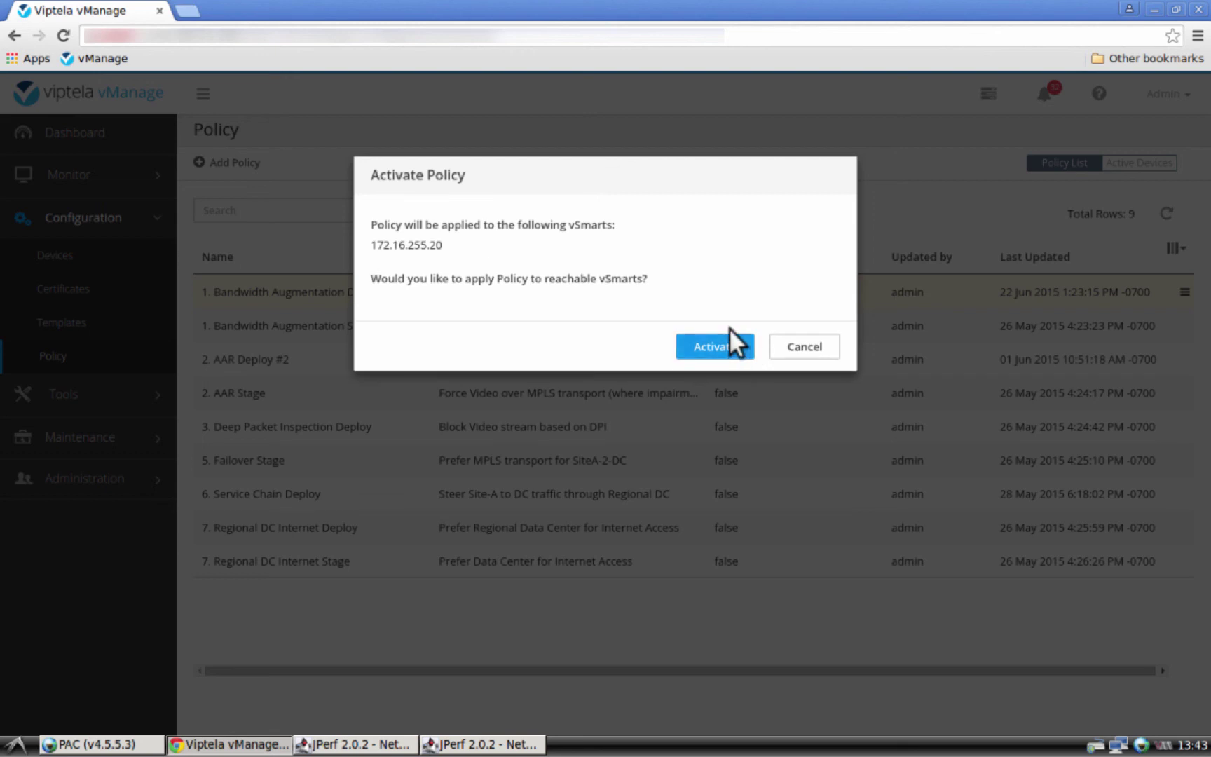
{"action": "left_click", "coordinate": [729, 332]}
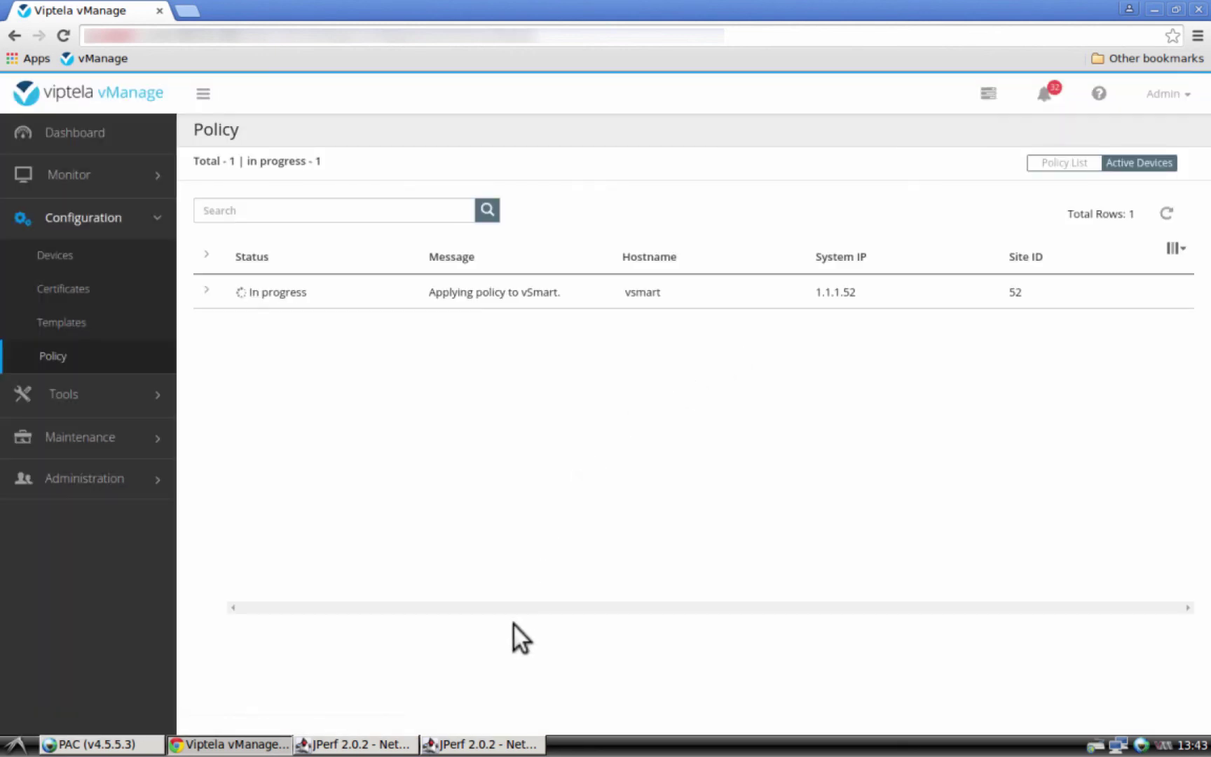
Show the ServerVM-DC port 5002 JPerf server receiving roughly 2000 Kbits/sec
{"action": "left_click", "coordinate": [491, 740]}
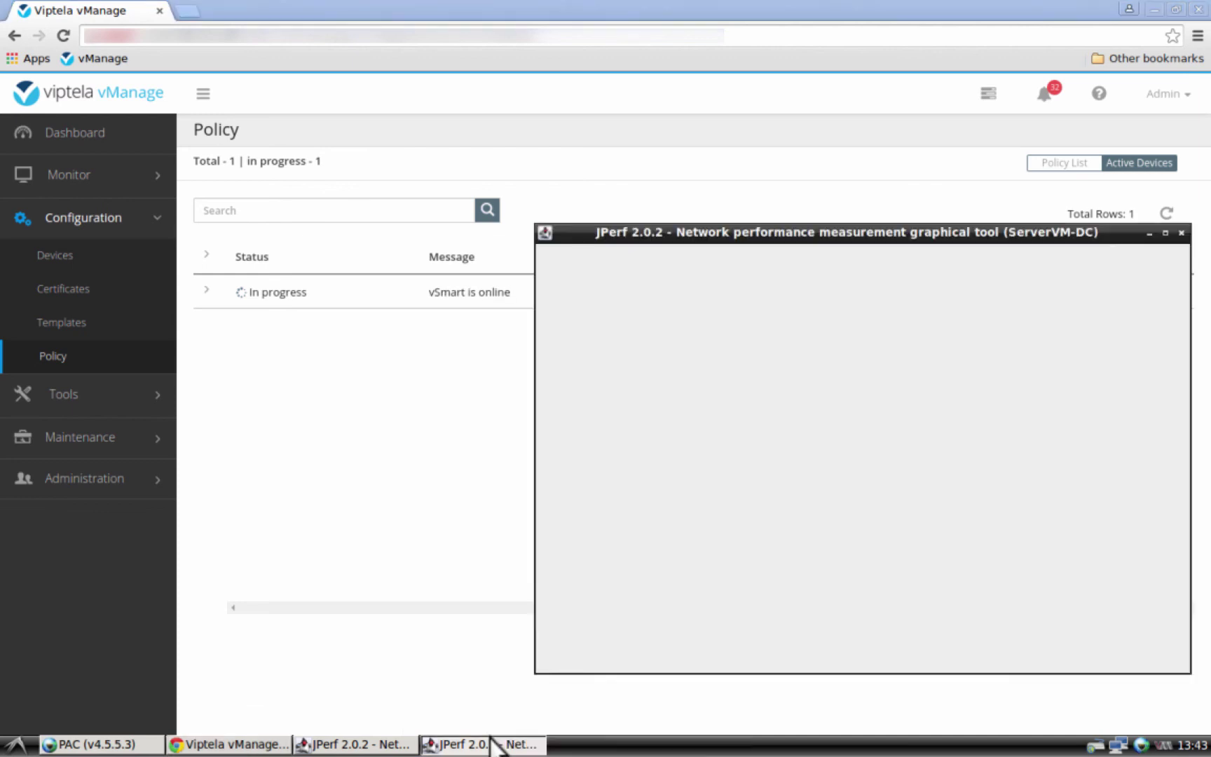